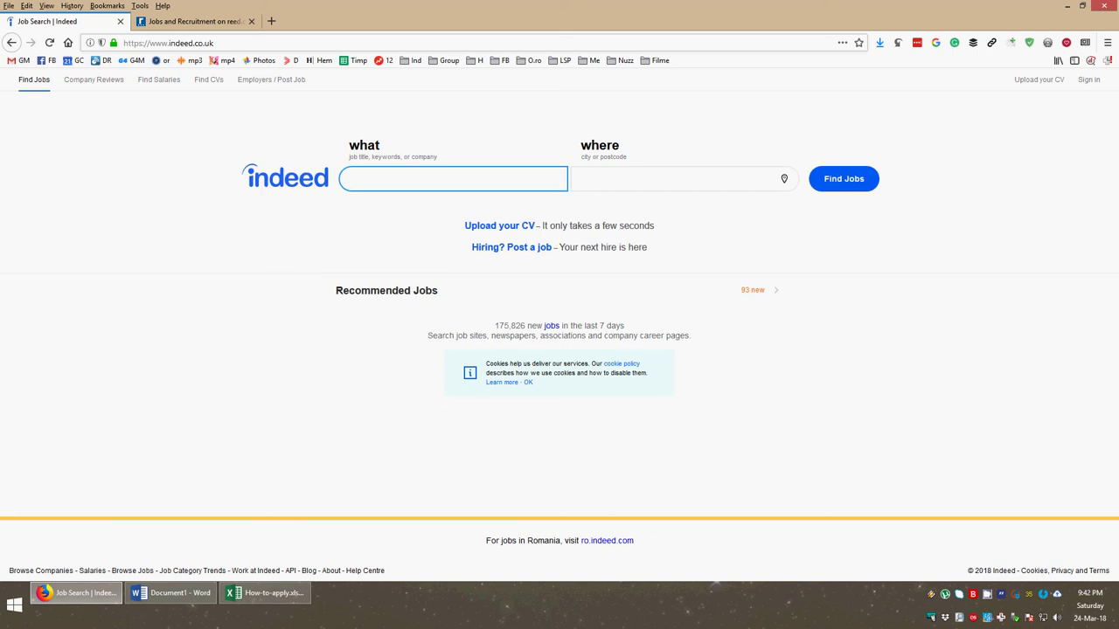
Step: Search Indeed for "seo" jobs in "london"
{"action": "type", "text": "seo"}
{"action": "key", "text": "Tab"}
{"action": "type", "text": "london"}
{"action": "key", "text": "Return"}
Step: Open the SEO Manager, Global SEO/Analytics Manager and PPC/SEO Digital Marketing listings from the Indeed results, and close the results page
{"action": "left_click", "coordinate": [234, 207]}
{"action": "left_click", "coordinate": [231, 298]}
{"action": "left_click", "coordinate": [265, 385]}
{"action": "left_click", "coordinate": [119, 21]}
Step: Search Reed for SEO jobs in London, open the SEO Executive / SEO Analyst, SEO Manager and SEO Consultant listings separately, and close the results
{"action": "left_click", "coordinate": [462, 21]}
{"action": "left_click", "coordinate": [825, 272]}
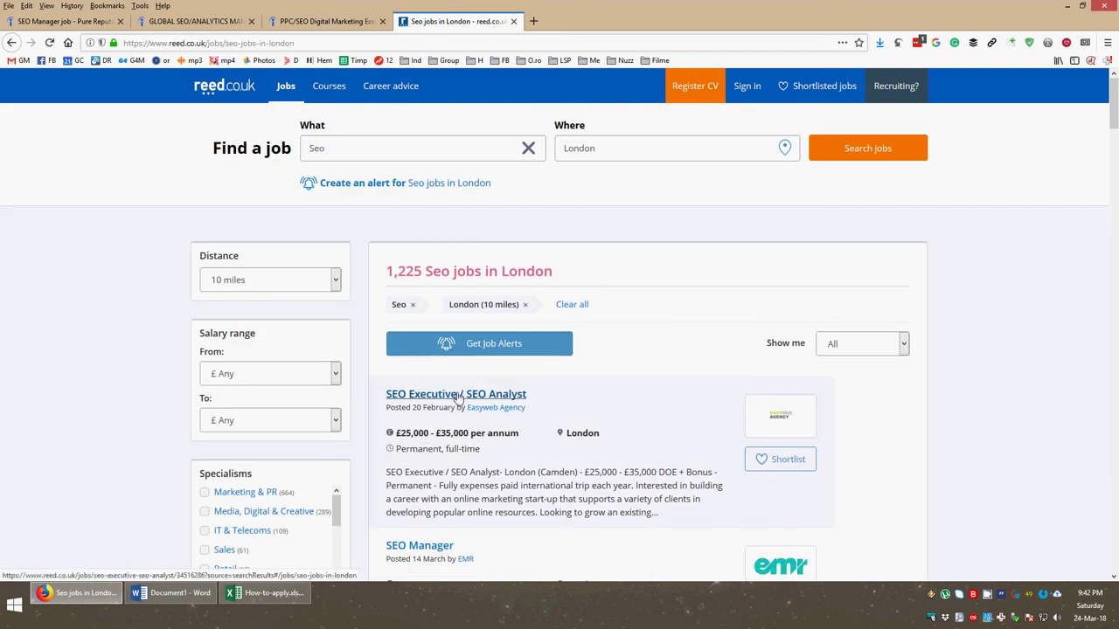
{"action": "middle_click", "coordinate": [459, 394]}
{"action": "middle_click", "coordinate": [420, 545]}
{"action": "scroll", "coordinate": [454, 273], "scroll_direction": "down", "scroll_amount": 6}
{"action": "middle_click", "coordinate": [442, 241]}
{"action": "key", "text": "ctrl+w"}
Step: Read through the requirements in the opened Indeed listings, starting with the Pure Reputation SEO Manager job
{"action": "key", "text": "ctrl+1"}
{"action": "scroll", "coordinate": [446, 297], "scroll_direction": "down", "scroll_amount": 3}
{"action": "scroll", "coordinate": [432, 341], "scroll_direction": "down", "scroll_amount": 1}
{"action": "left_click", "coordinate": [297, 427]}
{"action": "left_click", "coordinate": [522, 494]}
{"action": "scroll", "coordinate": [491, 336], "scroll_direction": "up", "scroll_amount": 4}
{"action": "left_click", "coordinate": [162, 24]}
{"action": "scroll", "coordinate": [353, 358], "scroll_direction": "down", "scroll_amount": 15}
{"action": "scroll", "coordinate": [353, 359], "scroll_direction": "down", "scroll_amount": 8}
{"action": "left_click", "coordinate": [256, 212]}
{"action": "left_click", "coordinate": [522, 515]}
{"action": "key", "text": "ctrl+shift+Tab"}
Step: Switch to Word and save the blank document as the macro-enabled file MacrosForJobSearch
{"action": "left_click", "coordinate": [174, 594]}
{"action": "left_click", "coordinate": [17, 29]}
{"action": "left_click", "coordinate": [51, 144]}
{"action": "left_click", "coordinate": [354, 105]}
{"action": "left_click", "coordinate": [342, 250]}
{"action": "left_click", "coordinate": [293, 270]}
{"action": "double_click", "coordinate": [172, 234]}
{"action": "type", "text": "MacrosForJobSearch"}
{"action": "key", "text": "Return"}
Step: Write a note starting "(the macros are attached to the document, please" and continue it with "Go To View => Macros =>"
{"action": "type", "text": "(the macros are attached to the document, please open"}
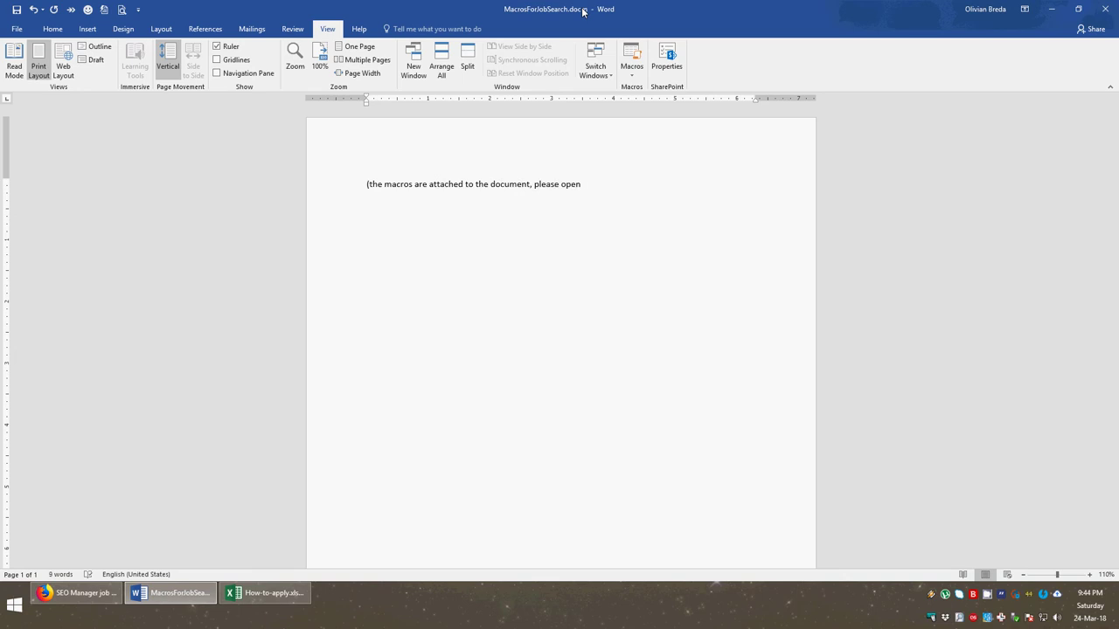
{"action": "key", "text": "BackSpace"}
{"action": "key", "text": "BackSpace"}
{"action": "key", "text": "BackSpace"}
{"action": "key", "text": "BackSpace"}
{"action": "key", "text": "BackSpace"}
{"action": "type", "text": "Go To View => Macros =>"}
Step: Check the macro commands' wording and finish the note with "View Macros => Organizer => Copy the macros to Normal.dot)"
{"action": "left_click", "coordinate": [632, 70]}
{"action": "left_click", "coordinate": [642, 88]}
{"action": "left_click", "coordinate": [664, 215]}
{"action": "type", "text": "View Macros => Organizer => Copy the macros to Normal"}
{"action": "key", "text": "BackSpace"}
{"action": "type", "text": ".dot)"}
Step: Inspect the macro module in the macro Organizer, and close the Organizer and the document
{"action": "left_click", "coordinate": [631, 70]}
{"action": "left_click", "coordinate": [654, 91]}
{"action": "left_click", "coordinate": [660, 305]}
{"action": "left_click", "coordinate": [448, 230]}
{"action": "left_click", "coordinate": [558, 261]}
{"action": "key", "text": "Escape"}
{"action": "left_click", "coordinate": [741, 385]}
{"action": "key", "text": "ctrl+w"}
Step: Reopen MacrosForJobSearch from the desktop and bring up its list of macros
{"action": "key", "text": "super+d"}
{"action": "double_click", "coordinate": [27, 28]}
{"action": "left_click", "coordinate": [339, 29]}
{"action": "left_click", "coordinate": [631, 63]}
{"action": "left_click", "coordinate": [644, 91]}
{"action": "key", "text": "Escape"}
Step: Look through the available macros for the job search macro, and close the list and the document
{"action": "left_click", "coordinate": [632, 68]}
{"action": "left_click", "coordinate": [654, 89]}
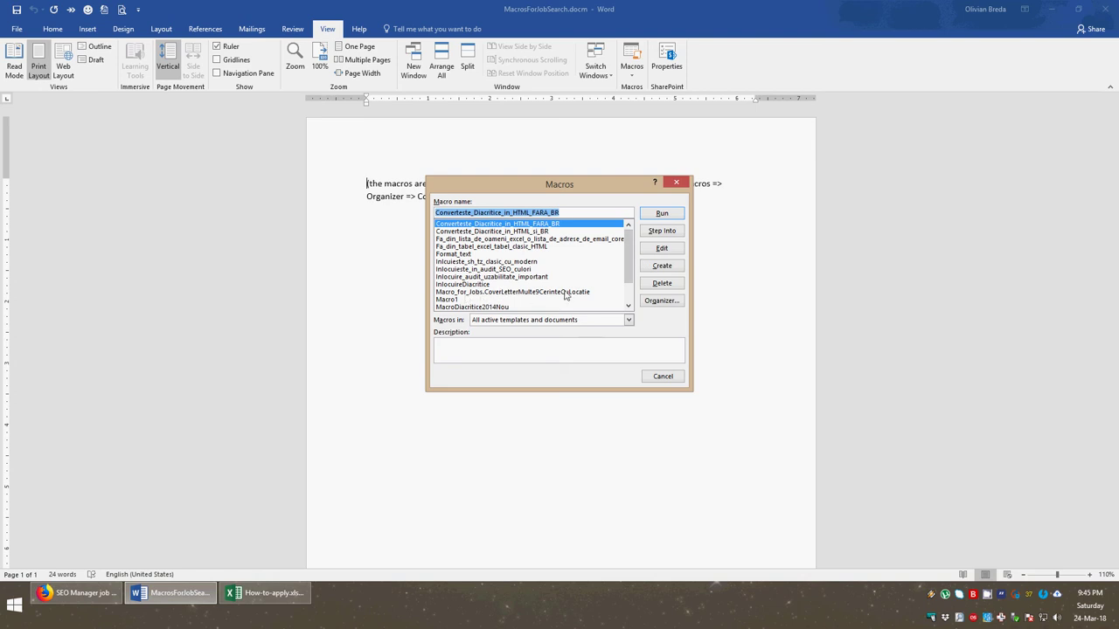
{"action": "left_click_drag", "start_coordinate": [628, 282], "coordinate": [631, 252]}
{"action": "left_click_drag", "start_coordinate": [631, 251], "coordinate": [632, 290]}
{"action": "left_click_drag", "start_coordinate": [631, 262], "coordinate": [632, 241]}
{"action": "scroll", "coordinate": [524, 263], "scroll_direction": "down", "scroll_amount": 2}
{"action": "left_click", "coordinate": [687, 186]}
{"action": "key", "text": "ctrl+w"}
Step: Open the code of the CoverLetterMulte9CerinteCuLocatie macro in the Visual Basic editor
{"action": "left_click", "coordinate": [639, 81]}
{"action": "left_click", "coordinate": [643, 88]}
{"action": "left_click", "coordinate": [537, 239]}
{"action": "left_click", "coordinate": [662, 248]}
Step: Examine the macro's arrays of alternative introductions, requirement phrases, postscripts and closing salutations
{"action": "scroll", "coordinate": [473, 249], "scroll_direction": "down", "scroll_amount": 2}
{"action": "left_click_drag", "start_coordinate": [223, 271], "coordinate": [295, 272]}
{"action": "left_click_drag", "start_coordinate": [225, 318], "coordinate": [450, 319]}
{"action": "left_click", "coordinate": [431, 319]}
{"action": "left_click", "coordinate": [475, 320]}
{"action": "left_click_drag", "start_coordinate": [629, 319], "coordinate": [534, 319]}
{"action": "scroll", "coordinate": [539, 319], "scroll_direction": "down", "scroll_amount": 2}
{"action": "scroll", "coordinate": [539, 319], "scroll_direction": "down", "scroll_amount": 2}
{"action": "scroll", "coordinate": [425, 287], "scroll_direction": "down", "scroll_amount": 12}
{"action": "scroll", "coordinate": [425, 288], "scroll_direction": "down", "scroll_amount": 9}
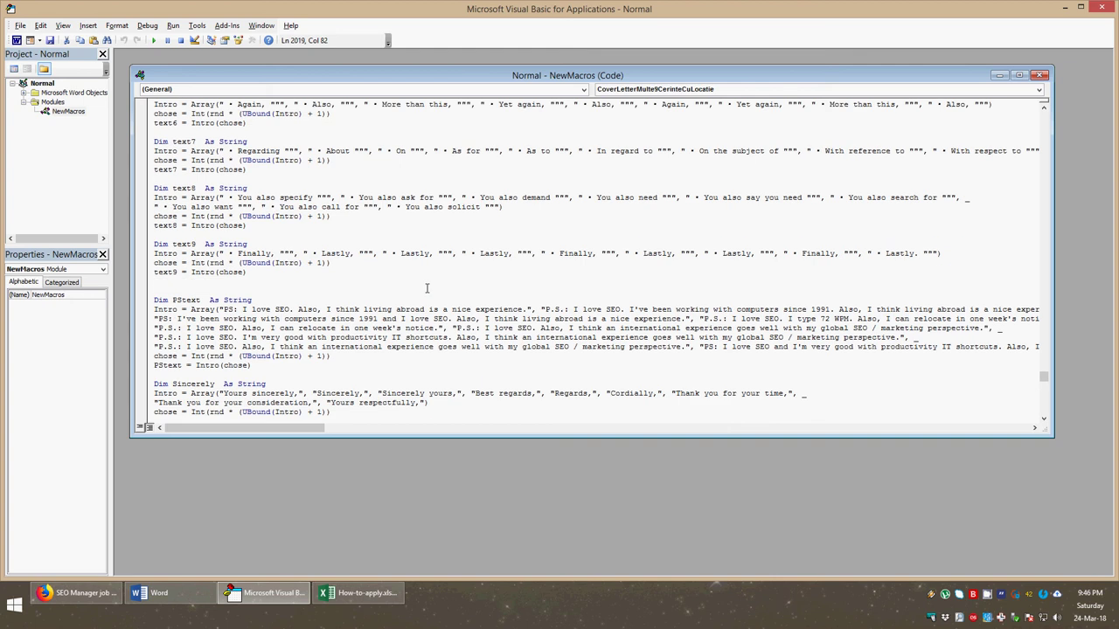
{"action": "scroll", "coordinate": [427, 287], "scroll_direction": "down", "scroll_amount": 1}
{"action": "left_click", "coordinate": [230, 282]}
{"action": "left_click", "coordinate": [288, 292]}
{"action": "scroll", "coordinate": [296, 289], "scroll_direction": "down", "scroll_amount": 6}
{"action": "scroll", "coordinate": [298, 289], "scroll_direction": "down", "scroll_amount": 2}
{"action": "scroll", "coordinate": [377, 274], "scroll_direction": "down", "scroll_amount": 1}
{"action": "scroll", "coordinate": [377, 274], "scroll_direction": "down", "scroll_amount": 4}
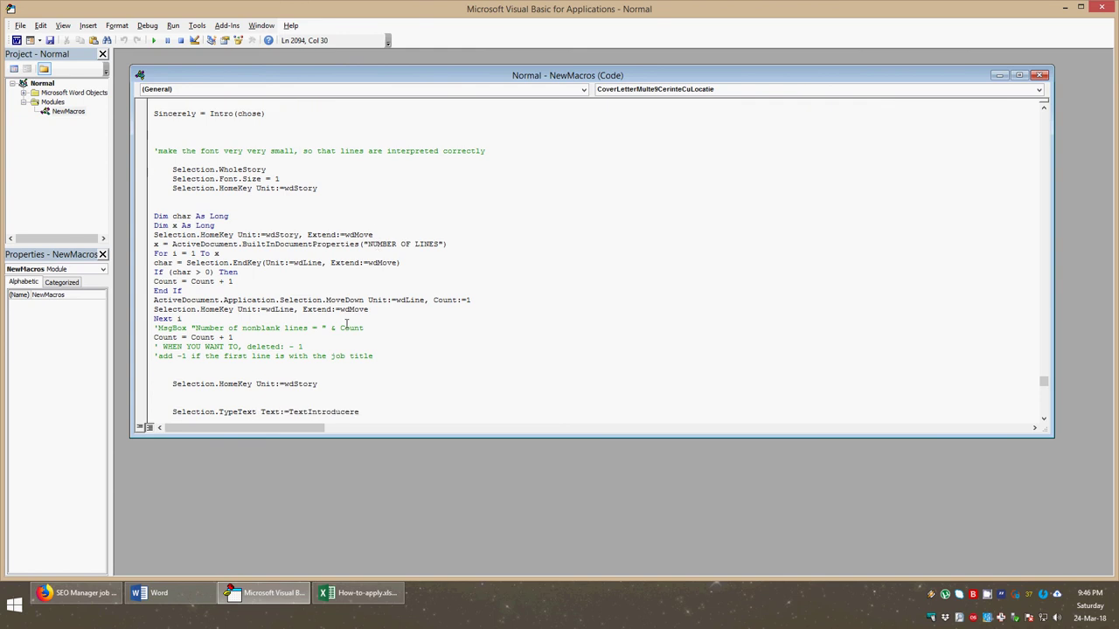
Step: Examine the macro's line-counting code and the remaining cover letter code, and close the Visual Basic editor
{"action": "left_click", "coordinate": [299, 347]}
{"action": "left_click", "coordinate": [311, 348]}
{"action": "scroll", "coordinate": [313, 348], "scroll_direction": "down", "scroll_amount": 4}
{"action": "scroll", "coordinate": [349, 332], "scroll_direction": "down", "scroll_amount": 6}
{"action": "scroll", "coordinate": [378, 317], "scroll_direction": "down", "scroll_amount": 17}
{"action": "scroll", "coordinate": [378, 317], "scroll_direction": "down", "scroll_amount": 10}
{"action": "left_click", "coordinate": [340, 309]}
{"action": "left_click", "coordinate": [340, 327]}
{"action": "scroll", "coordinate": [376, 334], "scroll_direction": "down", "scroll_amount": 8}
{"action": "scroll", "coordinate": [376, 334], "scroll_direction": "down", "scroll_amount": 20}
{"action": "scroll", "coordinate": [376, 334], "scroll_direction": "down", "scroll_amount": 8}
{"action": "left_click", "coordinate": [301, 280]}
{"action": "left_click", "coordinate": [316, 282]}
{"action": "left_click_drag", "start_coordinate": [317, 282], "coordinate": [303, 282]}
{"action": "scroll", "coordinate": [323, 294], "scroll_direction": "down", "scroll_amount": 4}
{"action": "key", "text": "alt+q"}
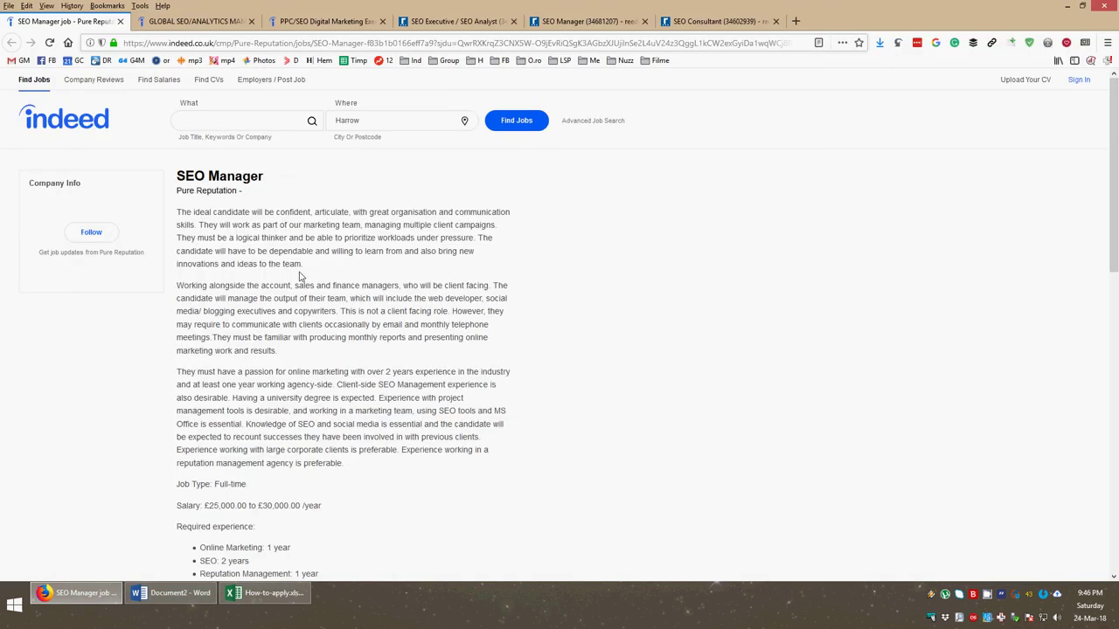
Step: Copy the job title "SEO Manager" from the Pure Reputation listing into the blank Word document
{"action": "triple_click", "coordinate": [225, 174]}
{"action": "key", "text": "ctrl+c"}
{"action": "key", "text": "alt+Tab"}
{"action": "key", "text": "ctrl+v"}
{"action": "key", "text": "alt+Tab"}
{"action": "key", "text": "alt+Tab"}
{"action": "key", "text": "Return"}
{"action": "key", "text": "ctrl+v"}
{"action": "key", "text": "ctrl+z"}
{"action": "key", "text": "ctrl+v"}
{"action": "key", "text": "ctrl+z"}
Step: Copy the requirement "They must have a passion for online marketing" from the listing onto its own line in the Word document
{"action": "key", "text": "alt+Tab"}
{"action": "scroll", "coordinate": [297, 271], "scroll_direction": "down", "scroll_amount": 1}
{"action": "mouse_move", "coordinate": [178, 307]}
{"action": "left_mouse_down"}
{"action": "mouse_move", "coordinate": [353, 307]}
{"action": "mouse_move", "coordinate": [178, 302]}
{"action": "left_mouse_up"}
{"action": "key", "text": "alt+Tab"}
{"action": "key", "text": "Return"}
{"action": "key", "text": "alt+Tab"}
{"action": "key", "text": "ctrl+c"}
{"action": "key", "text": "alt+Tab"}
{"action": "key", "text": "ctrl+v"}
{"action": "key", "text": "Return"}
Step: Copy the requirement "Client-side SEO Management experience" from the listing onto the next line of the Word document
{"action": "key", "text": "alt+Tab"}
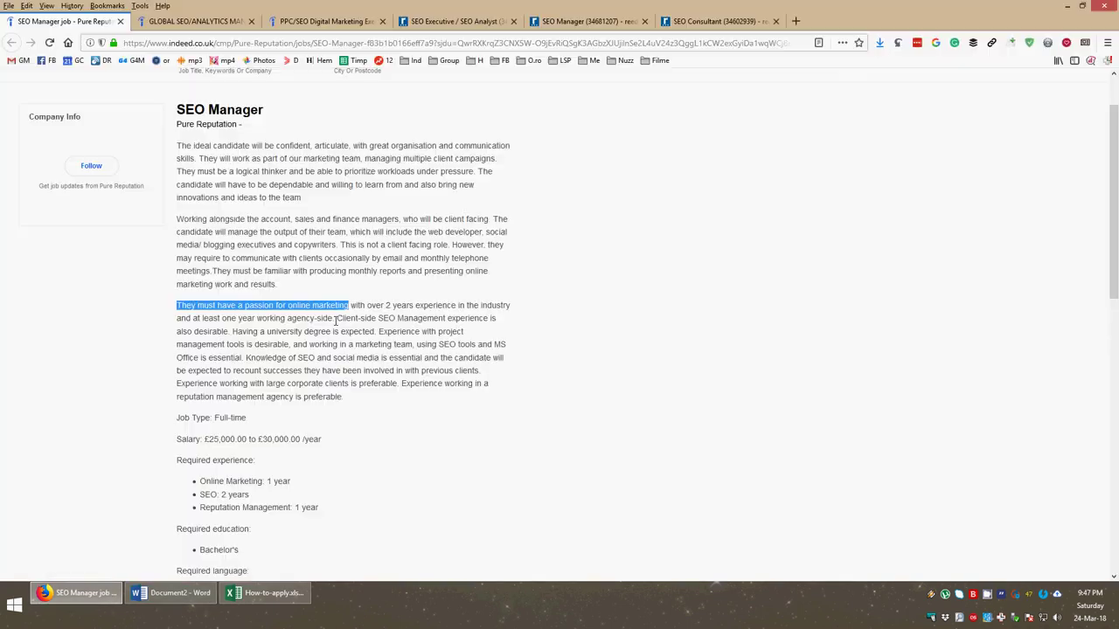
{"action": "left_click_drag", "start_coordinate": [335, 318], "coordinate": [494, 316]}
{"action": "key", "text": "ctrl+c"}
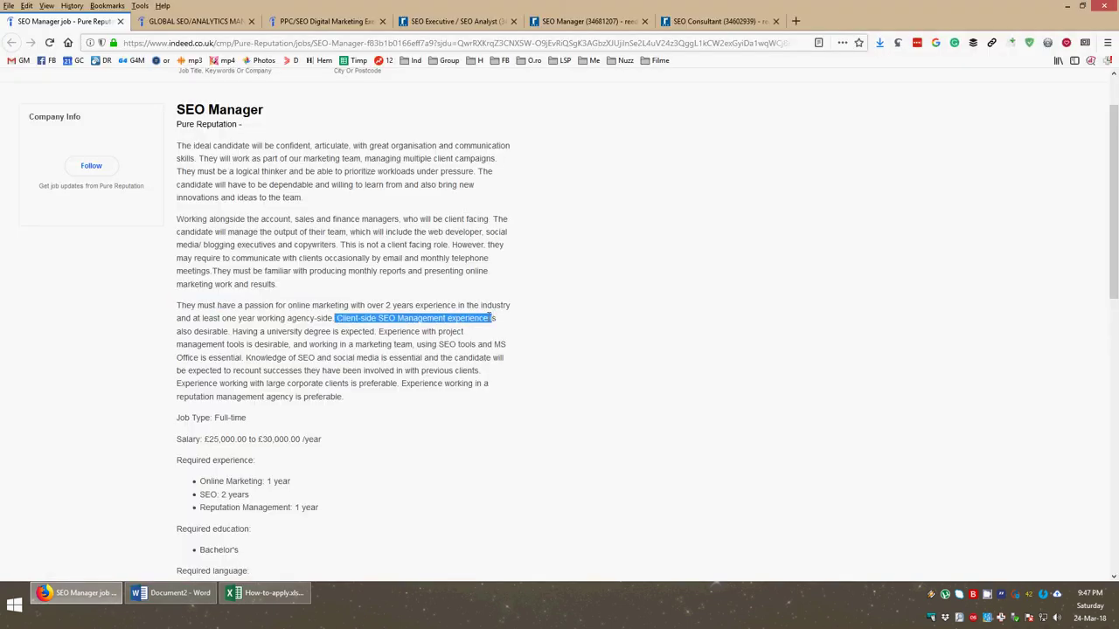
{"action": "key", "text": "alt+Tab"}
{"action": "key", "text": "ctrl+v"}
Step: Copy the requirement "SEO tools and MS Office is essential" from the listing into the Word document as another line
{"action": "key", "text": "alt+Tab"}
{"action": "left_click_drag", "start_coordinate": [437, 344], "coordinate": [247, 361]}
{"action": "key", "text": "ctrl+c"}
{"action": "key", "text": "alt+Tab"}
{"action": "key", "text": "ctrl+v"}
Step: Run the CoverLetterMulte9CerinteCuLocatie macro on the document with the job title and requirements
{"action": "left_click", "coordinate": [330, 28]}
{"action": "left_click", "coordinate": [631, 75]}
{"action": "left_click", "coordinate": [651, 90]}
{"action": "left_click_drag", "start_coordinate": [626, 254], "coordinate": [626, 262]}
{"action": "left_click", "coordinate": [490, 223]}
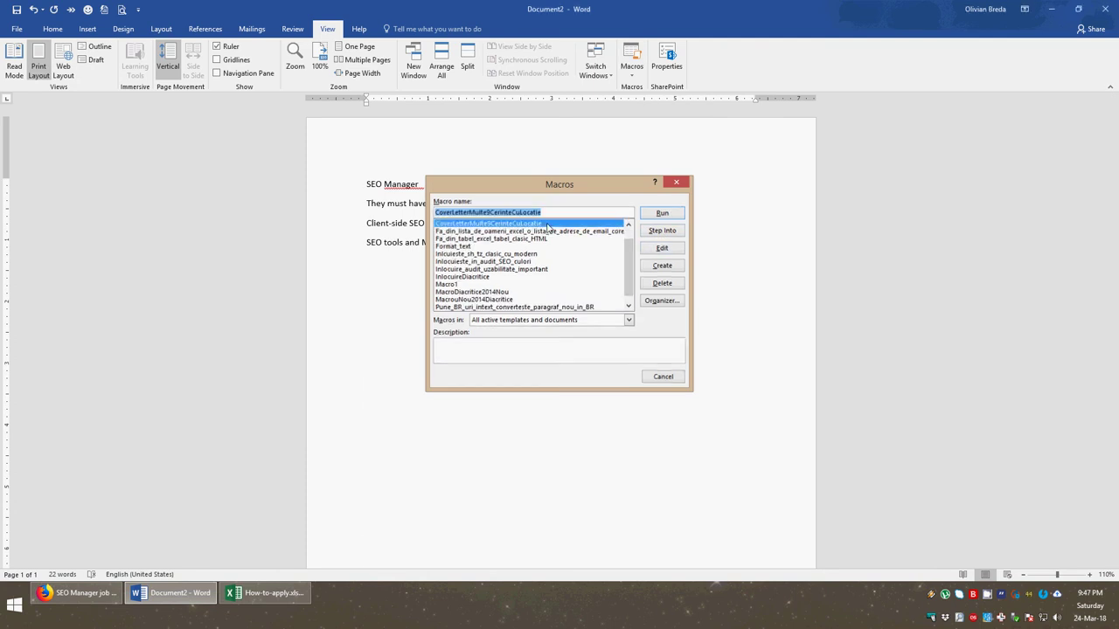
{"action": "left_click", "coordinate": [662, 212]}
Step: Review the generated cover letter and close its document without saving
{"action": "scroll", "coordinate": [527, 382], "scroll_direction": "down", "scroll_amount": 1}
{"action": "left_click", "coordinate": [399, 458]}
{"action": "scroll", "coordinate": [479, 463], "scroll_direction": "up", "scroll_amount": 1}
{"action": "key", "text": "ctrl+w"}
{"action": "left_click", "coordinate": [554, 317]}
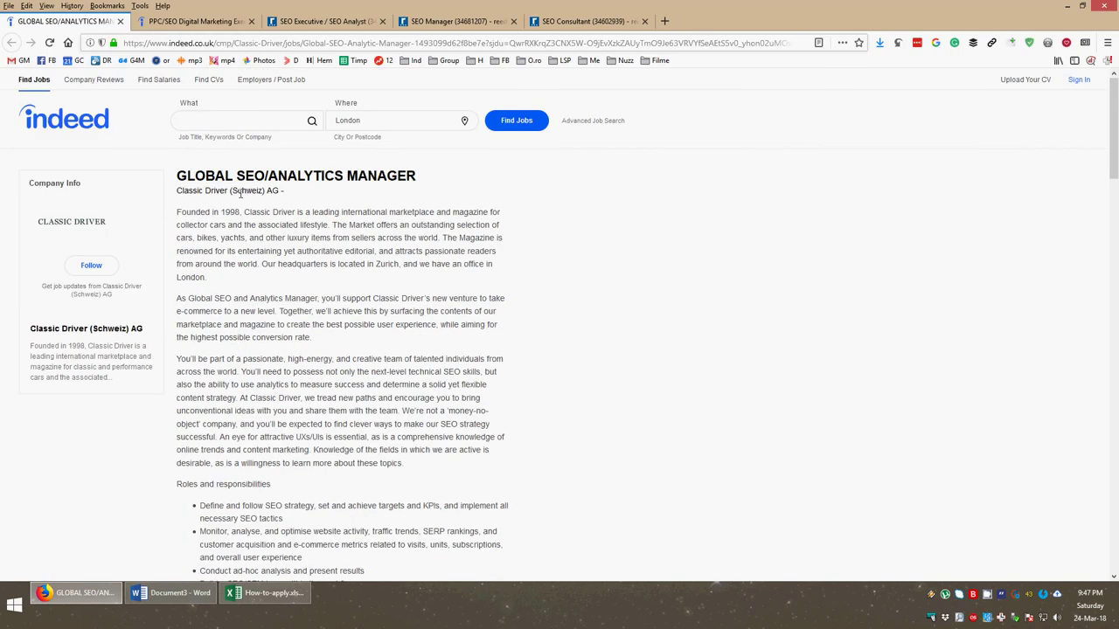
Step: Copy the job title "GLOBAL SEO/ANALYTICS MANAGER" from the Indeed listing into the Word document
{"action": "left_click_drag", "start_coordinate": [180, 175], "coordinate": [427, 177]}
{"action": "key", "text": "ctrl+c"}
{"action": "key", "text": "alt+Tab"}
{"action": "key", "text": "ctrl+v"}
Step: Copy the listing's bulleted roles and responsibilities into the Word document below the job title
{"action": "key", "text": "alt+Tab"}
{"action": "scroll", "coordinate": [271, 409], "scroll_direction": "down", "scroll_amount": 3}
{"action": "left_click_drag", "start_coordinate": [200, 373], "coordinate": [411, 516]}
{"action": "key", "text": "ctrl+c"}
{"action": "key", "text": "alt+Tab"}
{"action": "key", "text": "ctrl+v"}
Step: Try to run a macro on the document with the pasted job title and responsibilities
{"action": "left_click", "coordinate": [387, 286]}
{"action": "key", "text": "Down"}
{"action": "key", "text": "Down"}
{"action": "left_click", "coordinate": [327, 29]}
{"action": "left_click", "coordinate": [633, 61]}
{"action": "key", "text": "Return"}
Step: Clean up the line breaks in the pasted list with Find and Replace, using the paragraph mark code ^p
{"action": "left_click", "coordinate": [375, 203]}
{"action": "left_click_drag", "start_coordinate": [375, 203], "coordinate": [360, 203]}
{"action": "key", "text": "ctrl+h"}
{"action": "type", "text": "^p"}
{"action": "key", "text": "Tab"}
{"action": "type", "text": "^p"}
{"action": "left_click", "coordinate": [432, 337]}
{"action": "left_click", "coordinate": [598, 331]}
{"action": "left_click", "coordinate": [537, 332]}
{"action": "left_click", "coordinate": [569, 329]}
{"action": "left_click", "coordinate": [566, 337]}
{"action": "left_click", "coordinate": [539, 330]}
{"action": "left_click", "coordinate": [539, 331]}
{"action": "left_click", "coordinate": [564, 329]}
{"action": "key", "text": "Escape"}
Step: Repeat the paragraph mark replacement on the pasted list
{"action": "left_click", "coordinate": [545, 297]}
{"action": "key", "text": "ctrl+h"}
{"action": "left_click", "coordinate": [595, 261]}
{"action": "left_click", "coordinate": [563, 329]}
{"action": "key", "text": "Return"}
{"action": "left_click", "coordinate": [564, 329]}
{"action": "key", "text": "Escape"}
Step: Run the nine-requirement cover letter macro on the cleaned-up job title and responsibilities and look through the generated letter
{"action": "scroll", "coordinate": [568, 226], "scroll_direction": "up", "scroll_amount": 1}
{"action": "left_click", "coordinate": [631, 70]}
{"action": "left_click", "coordinate": [645, 88]}
{"action": "left_click", "coordinate": [533, 239]}
{"action": "double_click", "coordinate": [533, 239]}
{"action": "scroll", "coordinate": [574, 289], "scroll_direction": "down", "scroll_amount": 3}
{"action": "scroll", "coordinate": [485, 302], "scroll_direction": "up", "scroll_amount": 8}
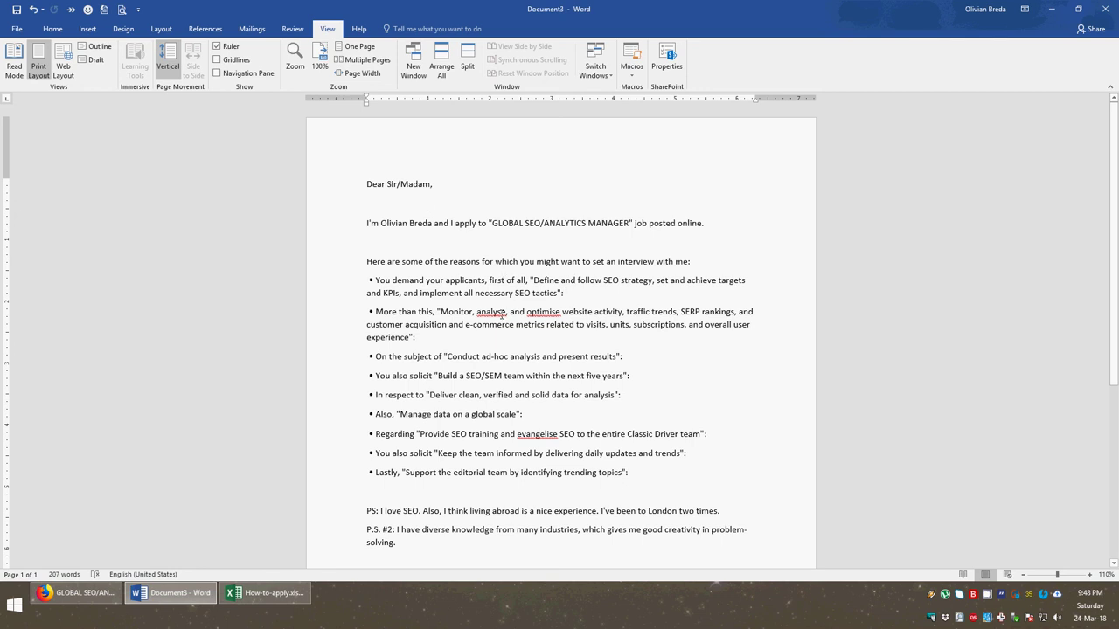
Step: Add the answer "I follow this requirement in the following way -" after the letter's first requirement
{"action": "left_click_drag", "start_coordinate": [535, 281], "coordinate": [558, 293]}
{"action": "left_click", "coordinate": [584, 295]}
{"action": "type", "text": "I follow this requiment in the follow ng way -"}
{"action": "scroll", "coordinate": [594, 349], "scroll_direction": "down", "scroll_amount": 2}
Step: Look over the rest of the generated letter, including its postscripts and signature block
{"action": "left_click", "coordinate": [432, 354]}
{"action": "left_click", "coordinate": [633, 235]}
{"action": "type", "text": "e"}
{"action": "left_click", "coordinate": [403, 452]}
{"action": "left_click", "coordinate": [489, 452]}
{"action": "left_click", "coordinate": [519, 470]}
{"action": "scroll", "coordinate": [545, 427], "scroll_direction": "up", "scroll_amount": 2}
Step: Open the cover letter macro's code for editing and examine the letter text it contains
{"action": "left_click", "coordinate": [631, 70]}
{"action": "left_click", "coordinate": [654, 85]}
{"action": "left_click", "coordinate": [535, 239]}
{"action": "left_click", "coordinate": [651, 249]}
{"action": "scroll", "coordinate": [594, 262], "scroll_direction": "down", "scroll_amount": 2}
{"action": "left_click_drag", "start_coordinate": [266, 272], "coordinate": [442, 271]}
{"action": "scroll", "coordinate": [448, 308], "scroll_direction": "down", "scroll_amount": 3}
{"action": "left_click_drag", "start_coordinate": [238, 235], "coordinate": [601, 253]}
{"action": "scroll", "coordinate": [556, 274], "scroll_direction": "down", "scroll_amount": 3}
{"action": "left_click_drag", "start_coordinate": [219, 262], "coordinate": [462, 300]}
{"action": "scroll", "coordinate": [462, 300], "scroll_direction": "down", "scroll_amount": 2}
{"action": "scroll", "coordinate": [307, 282], "scroll_direction": "down", "scroll_amount": 2}
{"action": "scroll", "coordinate": [306, 281], "scroll_direction": "down", "scroll_amount": 3}
Step: Close the macro editor and clear the whole document
{"action": "key", "text": "alt+q"}
{"action": "key", "text": "ctrl+a"}
{"action": "key", "text": "Delete"}
Step: Add the cover letter macro to the Quick Access Toolbar and give it a funnel icon
{"action": "left_click", "coordinate": [138, 9]}
{"action": "left_click", "coordinate": [187, 211]}
{"action": "left_click", "coordinate": [488, 160]}
{"action": "left_click", "coordinate": [486, 204]}
{"action": "left_click", "coordinate": [485, 204]}
{"action": "left_click", "coordinate": [486, 256]}
{"action": "left_click", "coordinate": [512, 216]}
{"action": "left_click", "coordinate": [596, 300]}
{"action": "left_click", "coordinate": [662, 419]}
{"action": "left_click", "coordinate": [488, 270]}
{"action": "left_click", "coordinate": [567, 369]}
{"action": "left_click", "coordinate": [724, 475]}
Step: Close the two Indeed listings in Firefox and copy the SEO Executive / SEO Analyst job title into the empty Word document
{"action": "key", "text": "alt+Tab"}
{"action": "key", "text": "ctrl+w"}
{"action": "key", "text": "ctrl+w"}
{"action": "left_click_drag", "start_coordinate": [200, 244], "coordinate": [387, 243]}
{"action": "key", "text": "alt+Tab"}
{"action": "key", "text": "ctrl+v"}
{"action": "key", "text": "Return"}
Step: Copy the requirement list from the SEO Executive / SEO Analyst listing into the document below the job title
{"action": "key", "text": "alt+Tab"}
{"action": "scroll", "coordinate": [465, 310], "scroll_direction": "down", "scroll_amount": 3}
{"action": "scroll", "coordinate": [466, 310], "scroll_direction": "down", "scroll_amount": 1}
{"action": "left_click_drag", "start_coordinate": [200, 299], "coordinate": [536, 447]}
{"action": "key", "text": "ctrl+c"}
{"action": "key", "text": "alt+Tab"}
{"action": "key", "text": "ctrl+v"}
Step: Remove the extra blank lines between the pasted job title and requirements
{"action": "left_click", "coordinate": [466, 232]}
{"action": "key", "text": "Delete"}
{"action": "key", "text": "Down"}
{"action": "key", "text": "Down"}
{"action": "key", "text": "Delete"}
{"action": "key", "text": "Down"}
{"action": "key", "text": "Down"}
{"action": "key", "text": "Delete"}
{"action": "right_click", "coordinate": [440, 271]}
{"action": "left_click", "coordinate": [421, 286]}
Step: Delete the surplus text and lines from the pasted requirement list
{"action": "left_click", "coordinate": [752, 203]}
{"action": "key", "text": "ctrl+shift+Down"}
{"action": "key", "text": "Delete"}
{"action": "key", "text": "Up"}
{"action": "key", "text": "End"}
{"action": "key", "text": "ctrl+shift+Down"}
{"action": "key", "text": "Delete"}
{"action": "key", "text": "End"}
{"action": "key", "text": "ctrl+Right"}
{"action": "key", "text": "ctrl+shift+Down"}
{"action": "key", "text": "Delete"}
{"action": "key", "text": "Down"}
{"action": "key", "text": "ctrl+Left"}
{"action": "key", "text": "ctrl+Left"}
{"action": "key", "text": "shift+Down"}
{"action": "key", "text": "shift+Down"}
{"action": "key", "text": "Delete"}
Step: Try the cover letter macro from the Quick Access Toolbar on the document and undo its changes
{"action": "key", "text": "ctrl+Home"}
{"action": "left_click", "coordinate": [138, 10]}
{"action": "left_click", "coordinate": [513, 236]}
{"action": "left_click_drag", "start_coordinate": [539, 223], "coordinate": [647, 225]}
{"action": "left_click", "coordinate": [441, 267]}
{"action": "left_click", "coordinate": [468, 281]}
{"action": "key", "text": "ctrl+a"}
{"action": "key", "text": "ctrl+v"}
{"action": "left_click", "coordinate": [41, 8]}
{"action": "left_click", "coordinate": [97, 236]}
Step: Re-enter the paragraph breaks at the ends of the job title and requirement lines
{"action": "left_click", "coordinate": [732, 173]}
{"action": "key", "text": "BackSpace"}
{"action": "key", "text": "Return"}
{"action": "key", "text": "BackSpace"}
{"action": "key", "text": "Return"}
{"action": "key", "text": "End"}
{"action": "key", "text": "BackSpace"}
{"action": "key", "text": "Return"}
Step: Delete the leftover text and the extra line break from the requirement lines
{"action": "key", "text": "shift+Home"}
{"action": "key", "text": "BackSpace"}
{"action": "key", "text": "Up"}
{"action": "key", "text": "shift+Right"}
{"action": "key", "text": "shift+Right"}
{"action": "key", "text": "shift+Right"}
{"action": "key", "text": "shift+Right"}
{"action": "key", "text": "shift+Right"}
{"action": "key", "text": "shift+Right"}
{"action": "key", "text": "shift+Right"}
{"action": "key", "text": "shift+Right"}
{"action": "key", "text": "shift+Right"}
{"action": "key", "text": "BackSpace"}
{"action": "key", "text": "Down"}
{"action": "key", "text": "Down"}
{"action": "key", "text": "Delete"}
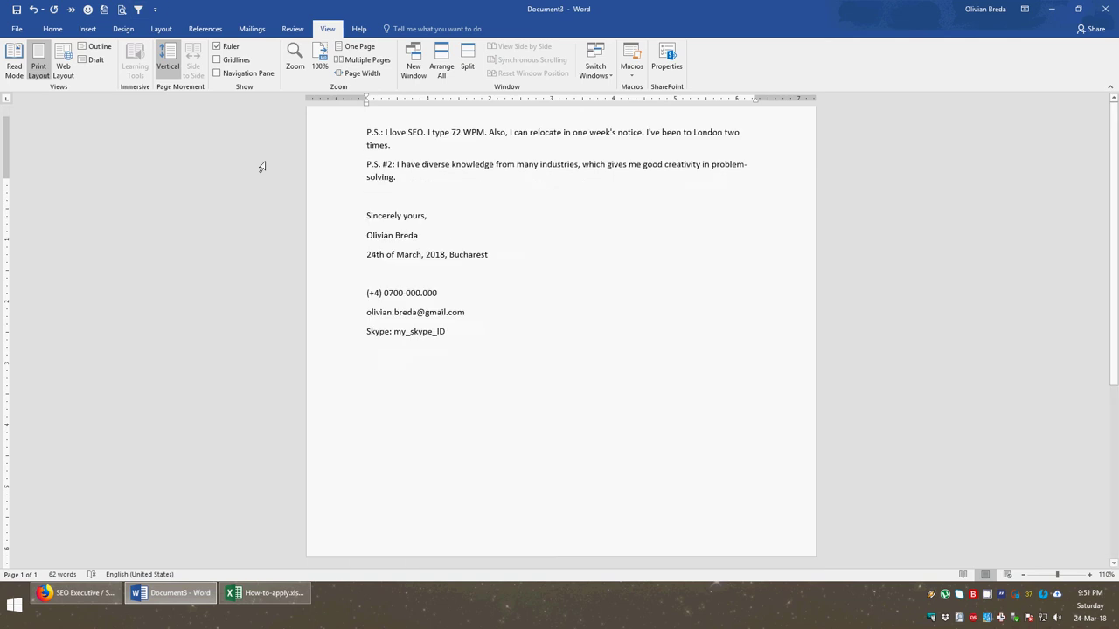
Step: Look over the generated cover letter and switch to the How-to-apply.xlsx workbook in Excel
{"action": "key", "text": "ctrl+a"}
{"action": "left_click", "coordinate": [658, 359]}
{"action": "scroll", "coordinate": [658, 359], "scroll_direction": "down", "scroll_amount": 3}
{"action": "scroll", "coordinate": [646, 347], "scroll_direction": "up", "scroll_amount": 3}
{"action": "left_click", "coordinate": [509, 307]}
{"action": "scroll", "coordinate": [740, 445], "scroll_direction": "down", "scroll_amount": 3}
{"action": "scroll", "coordinate": [681, 410], "scroll_direction": "up", "scroll_amount": 3}
{"action": "left_click", "coordinate": [77, 593]}
{"action": "left_click", "coordinate": [282, 595]}
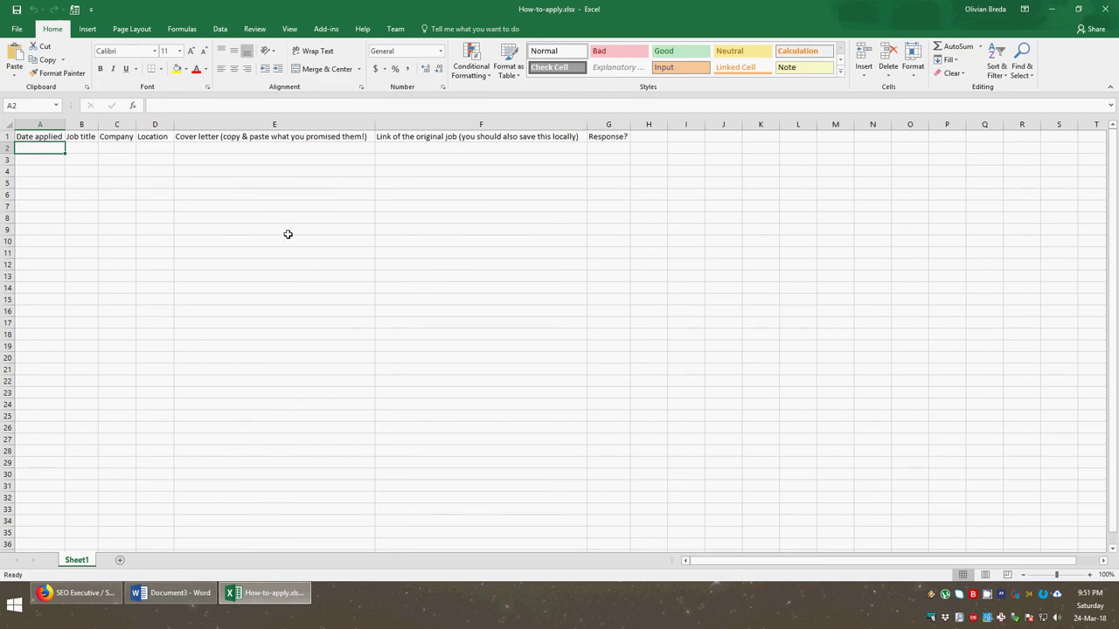
Step: Check the posting date on the Reed listing and enter 24-mar as the date applied in the first empty tracking row
{"action": "key", "text": "alt+Tab"}
{"action": "scroll", "coordinate": [293, 225], "scroll_direction": "up", "scroll_amount": 5}
{"action": "left_click_drag", "start_coordinate": [228, 261], "coordinate": [269, 261]}
{"action": "key", "text": "alt+Tab"}
{"action": "type", "text": "24-mar"}
{"action": "key", "text": "Tab"}
Step: Copy the job title and company name from the SEO Executive / SEO Analyst listing into the tracking row
{"action": "key", "text": "alt+Tab"}
{"action": "left_click_drag", "start_coordinate": [197, 244], "coordinate": [387, 245]}
{"action": "key", "text": "alt+Tab"}
{"action": "key", "text": "alt+Tab"}
{"action": "left_click_drag", "start_coordinate": [339, 261], "coordinate": [282, 266]}
{"action": "key", "text": "ctrl+c"}
{"action": "key", "text": "alt+Tab"}
{"action": "key", "text": "ctrl+v"}
Step: Enter London as the job's location in the tracking row
{"action": "key", "text": "alt+Tab"}
{"action": "key", "text": "alt+Tab"}
{"action": "key", "text": "Tab"}
{"action": "type", "text": "London"}
{"action": "key", "text": "Tab"}
Step: Paste the cover letter text into the Cover letter column of the tracking row
{"action": "key", "text": "alt+Tab"}
{"action": "key", "text": "alt+Tab"}
{"action": "key", "text": "alt+Tab"}
{"action": "key", "text": "alt+Tab"}
{"action": "key", "text": "alt+Tab"}
{"action": "key", "text": "ctrl+v"}
{"action": "key", "text": "Tab"}
Step: Copy the listing's web address into the original job link column of the tracking row
{"action": "key", "text": "alt+Tab"}
{"action": "key", "text": "ctrl+l"}
{"action": "key", "text": "alt+Tab"}
{"action": "key", "text": "ctrl+v"}
{"action": "key", "text": "alt+Tab"}
Step: Save the job listing page locally with 01 at the start of its file name
{"action": "left_click", "coordinate": [9, 5]}
{"action": "left_click", "coordinate": [41, 75]}
{"action": "key", "text": "Home"}
{"action": "type", "text": "01"}
{"action": "left_click", "coordinate": [865, 497]}
Step: Record the SEO Manager listing in the next tracking row with the date 24-mar and its copied job title
{"action": "key", "text": "ctrl+Tab"}
{"action": "left_click_drag", "start_coordinate": [298, 245], "coordinate": [199, 244]}
{"action": "key", "text": "alt+Tab"}
{"action": "key", "text": "Return"}
{"action": "type", "text": "24-mar"}
{"action": "key", "text": "Tab"}
{"action": "key", "text": "ctrl+v"}
Step: Copy the company name from the SEO Manager listing for its tracking row
{"action": "key", "text": "alt+Tab"}
{"action": "left_click", "coordinate": [312, 261]}
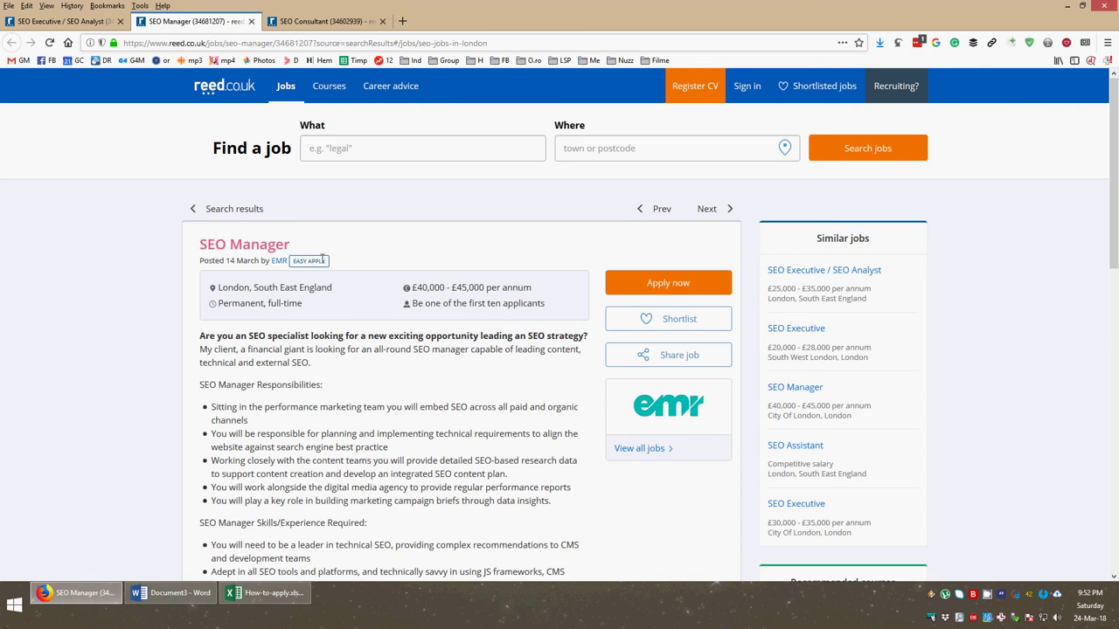